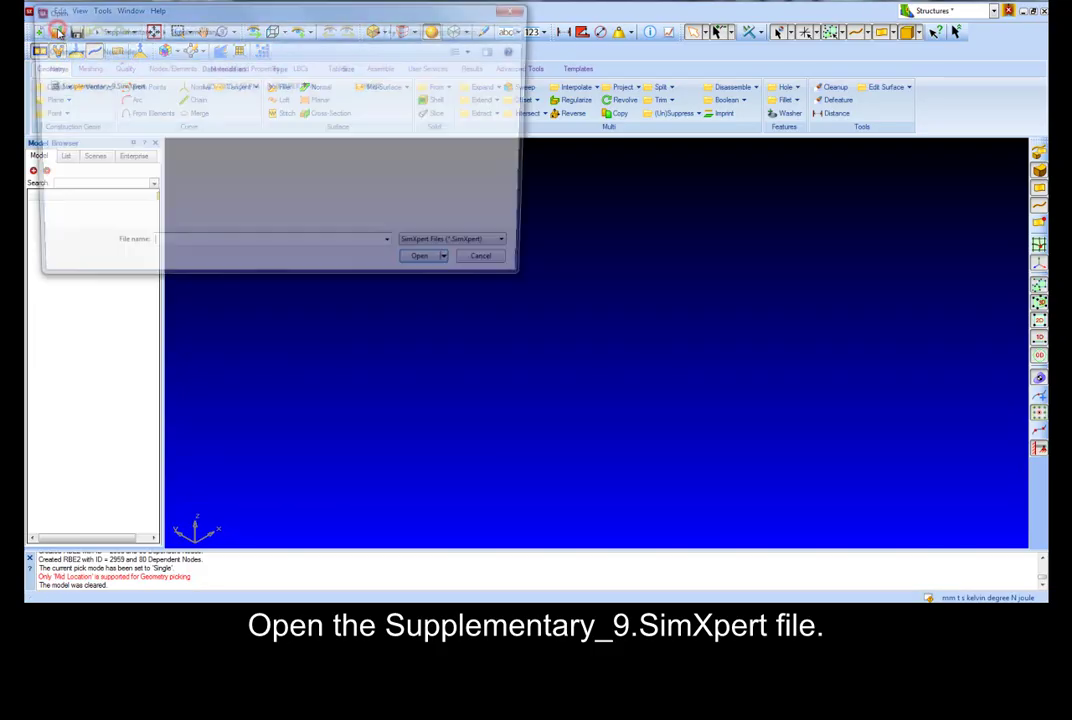
Step: Open Supplementary_9.SimXpert and set the selection to Toggle Mode with the Circle pick tool
left_click(433, 200)
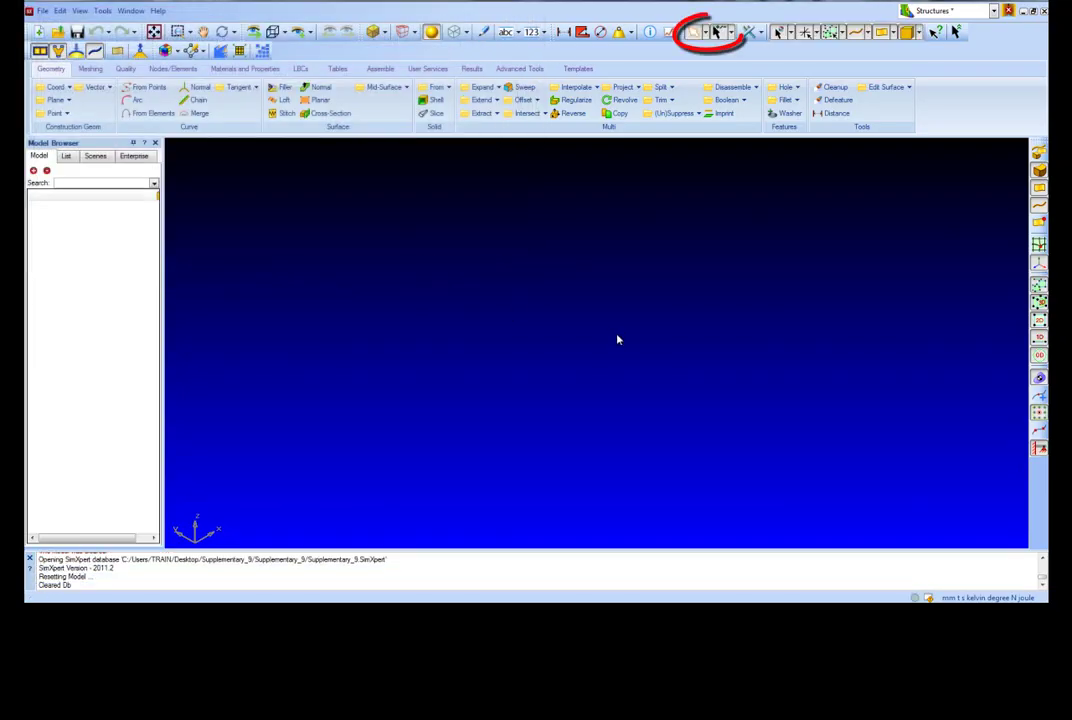
left_click(729, 32)
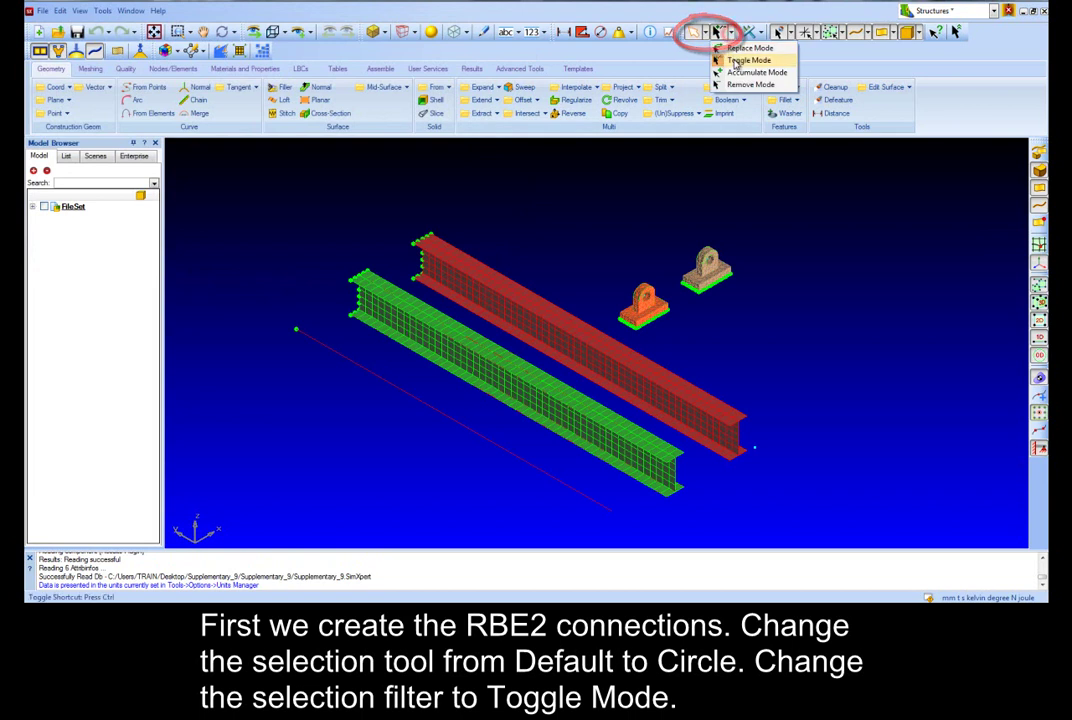
left_click(748, 60)
left_click(703, 32)
left_click(706, 86)
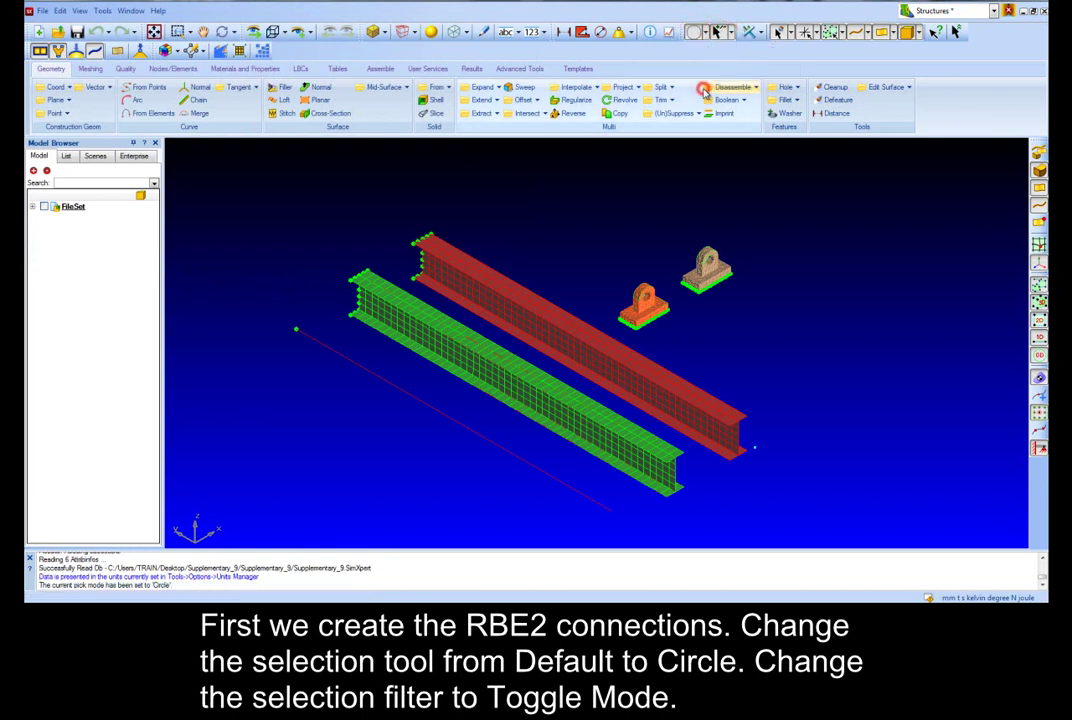
Step: Create an RBE2 on the orange bracket with the hole's centre node as independent and only the hole-edge nodes as dependent
left_click(225, 32)
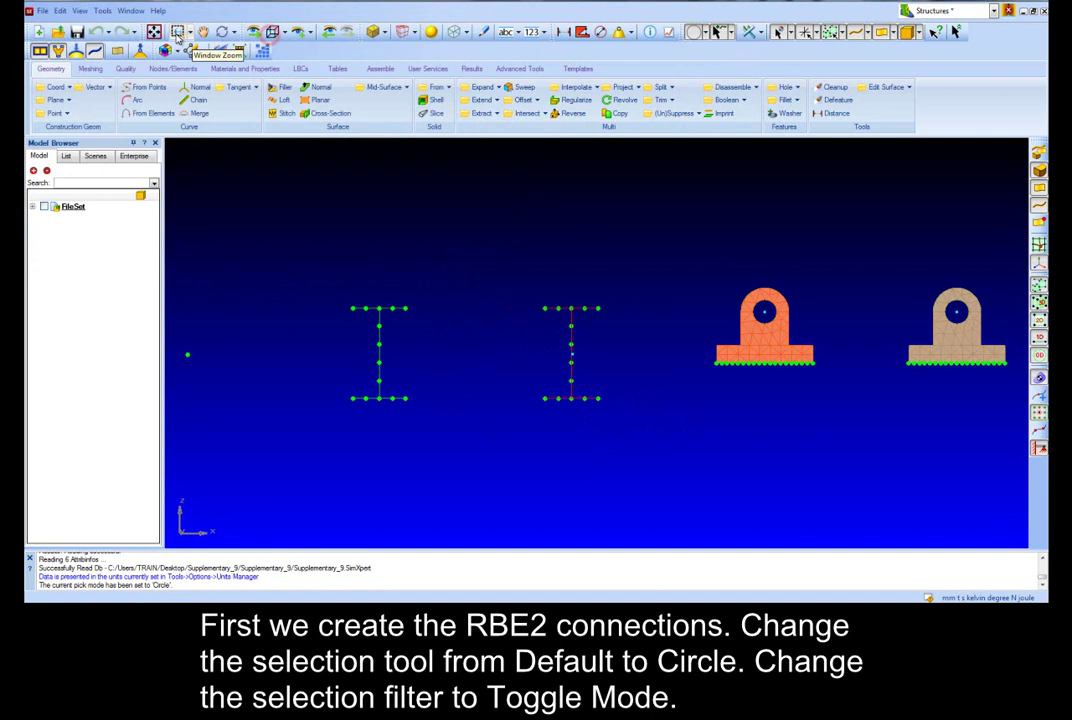
left_click(177, 34)
left_click_drag(692, 258, 1016, 397)
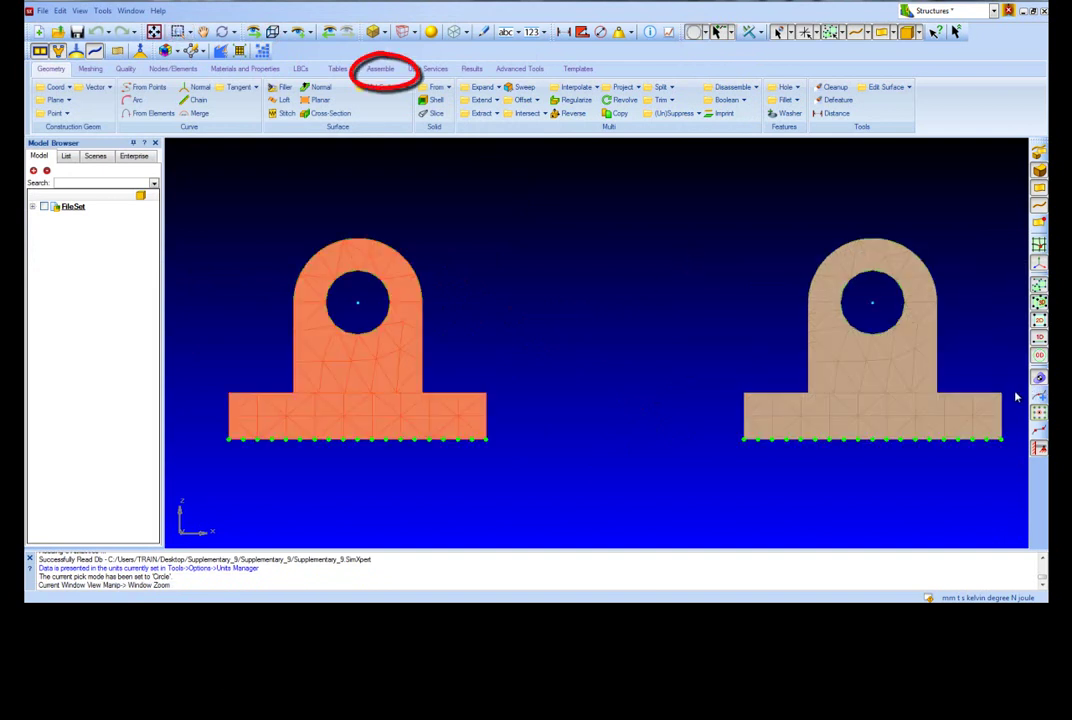
left_click(380, 68)
left_click(343, 100)
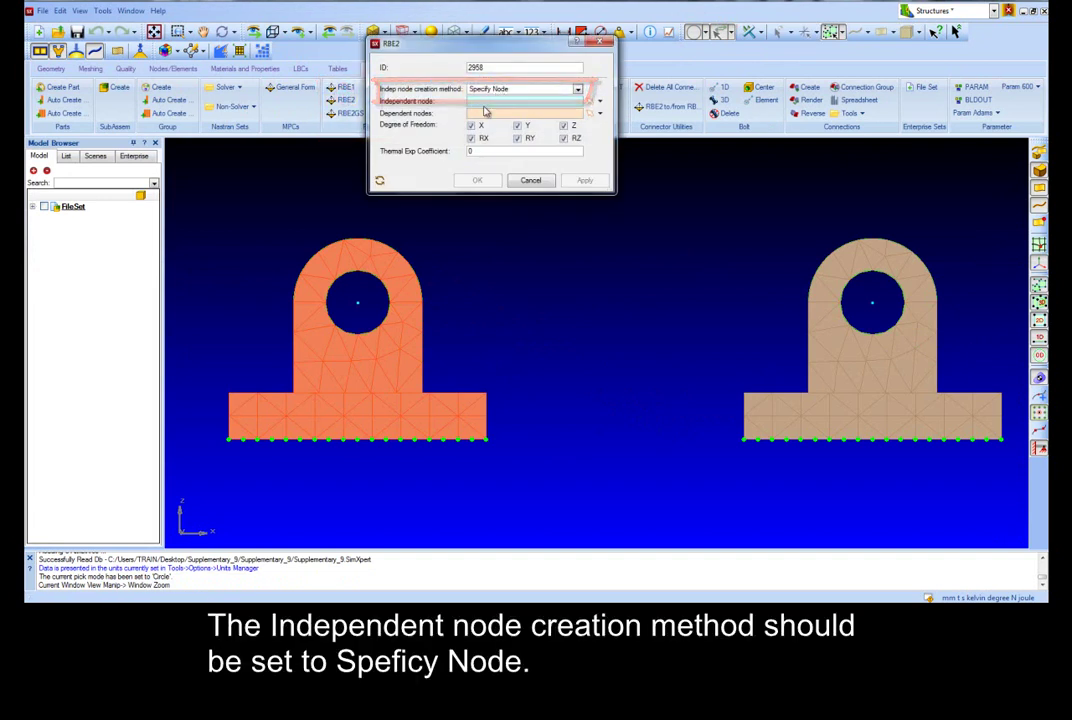
left_click(355, 301)
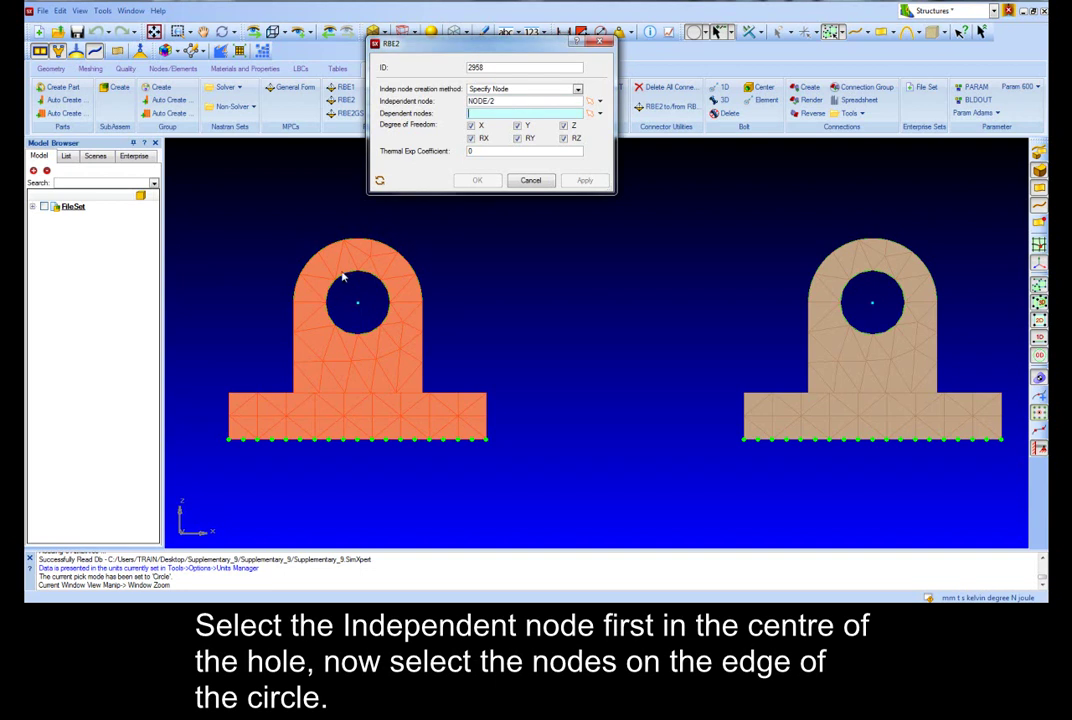
left_click(377, 333)
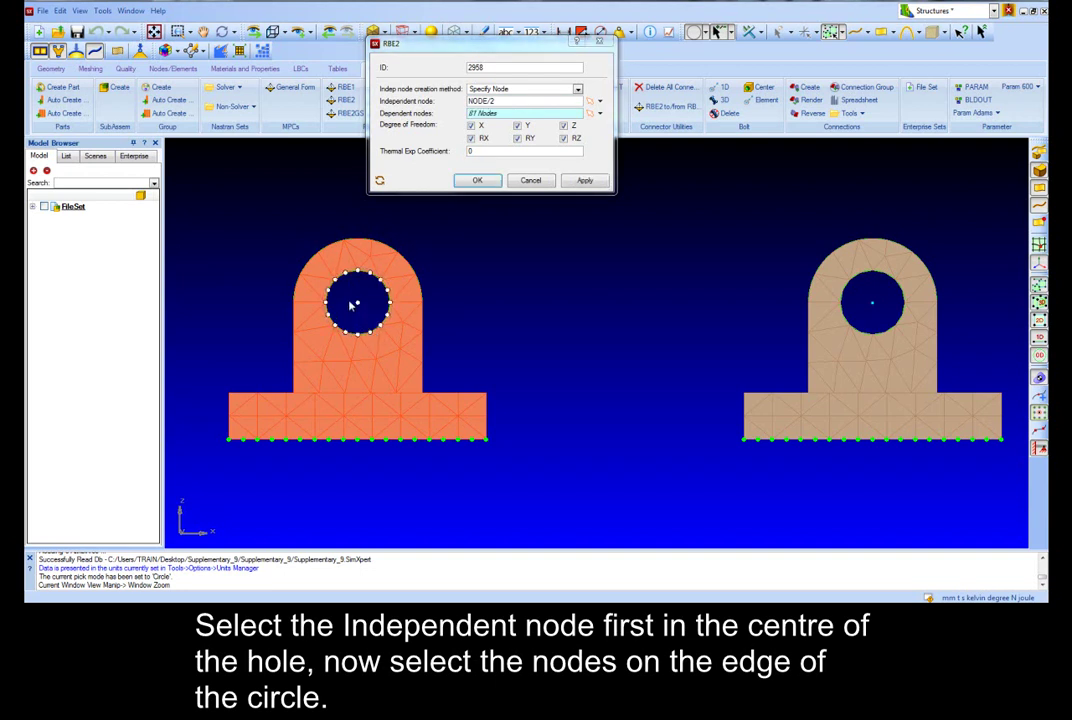
left_click(356, 302)
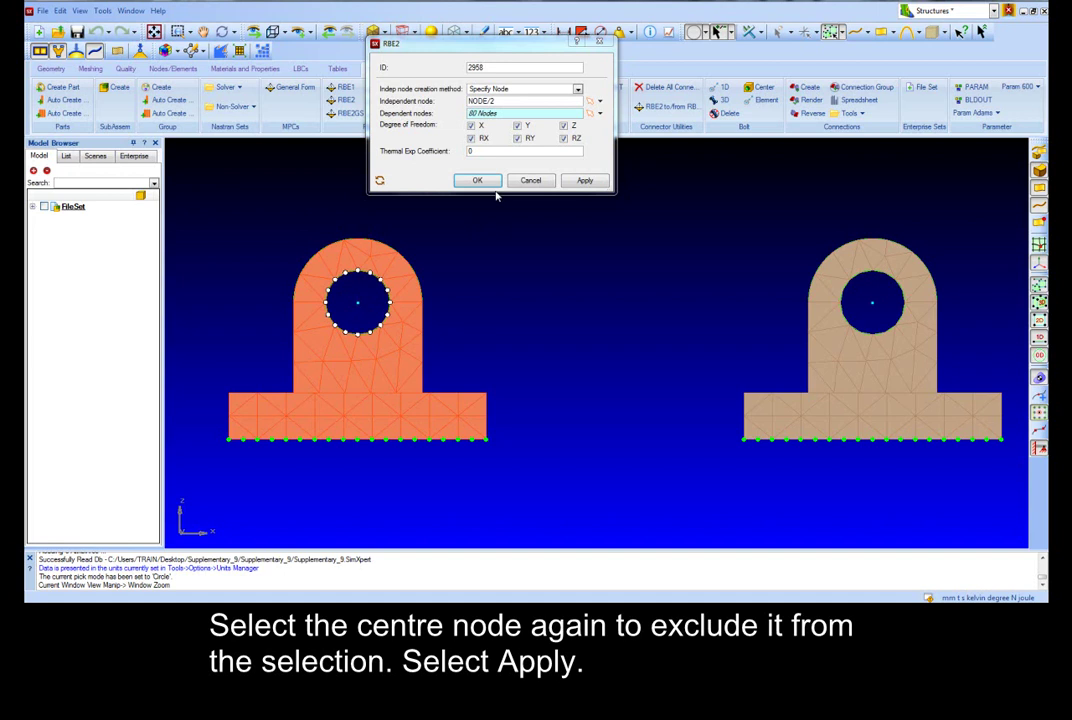
left_click(585, 181)
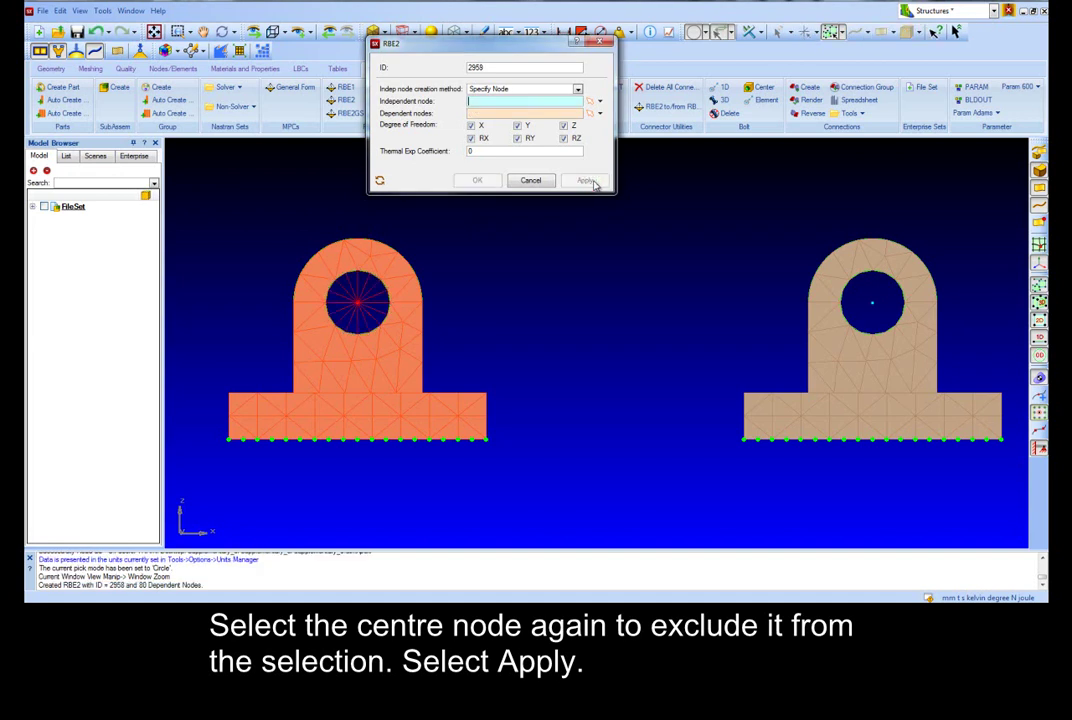
Step: Create an RBE2 on the tan bracket from the hole's centre node to its hole-edge nodes
left_click(872, 302)
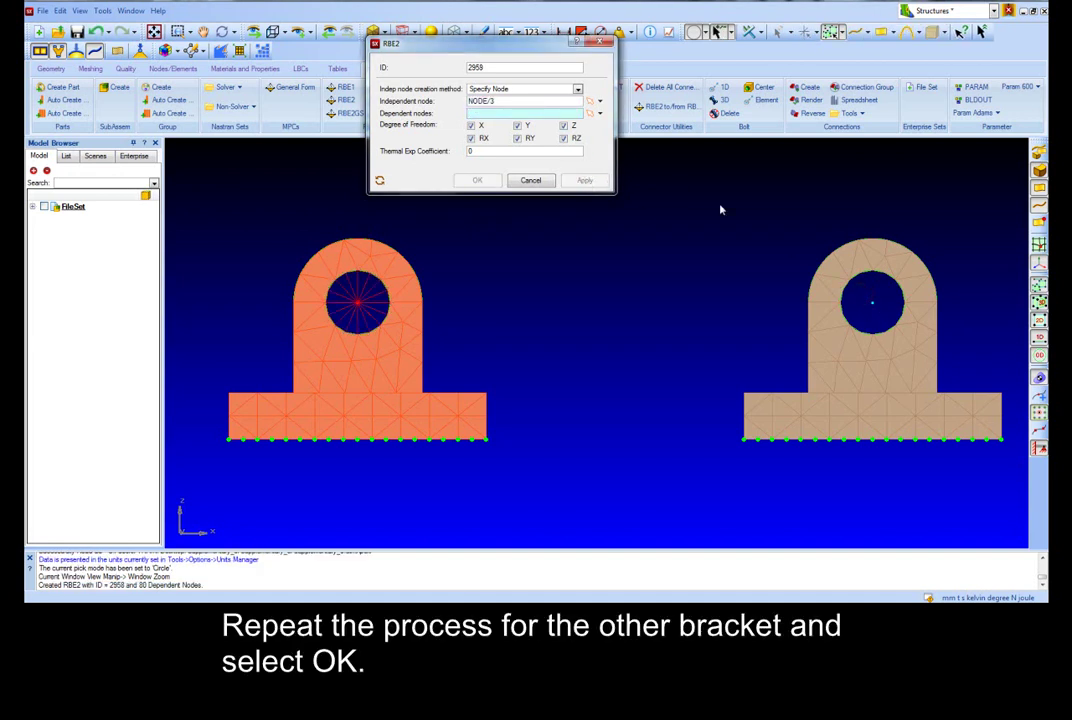
left_click_drag(872, 302, 884, 344)
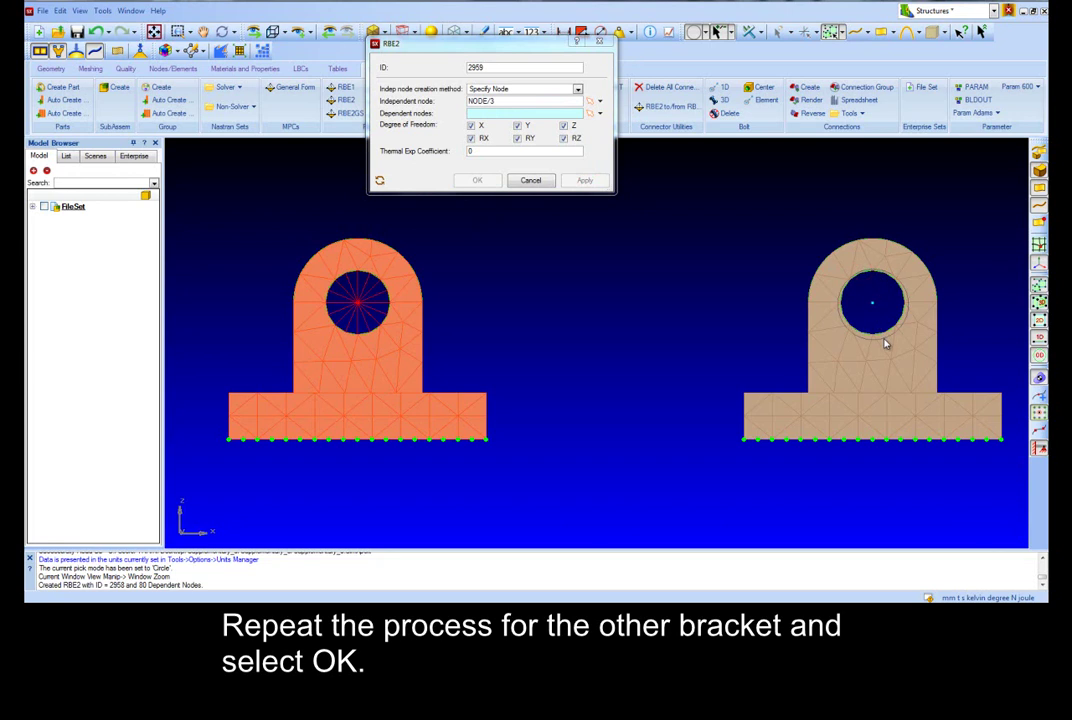
left_click(486, 181)
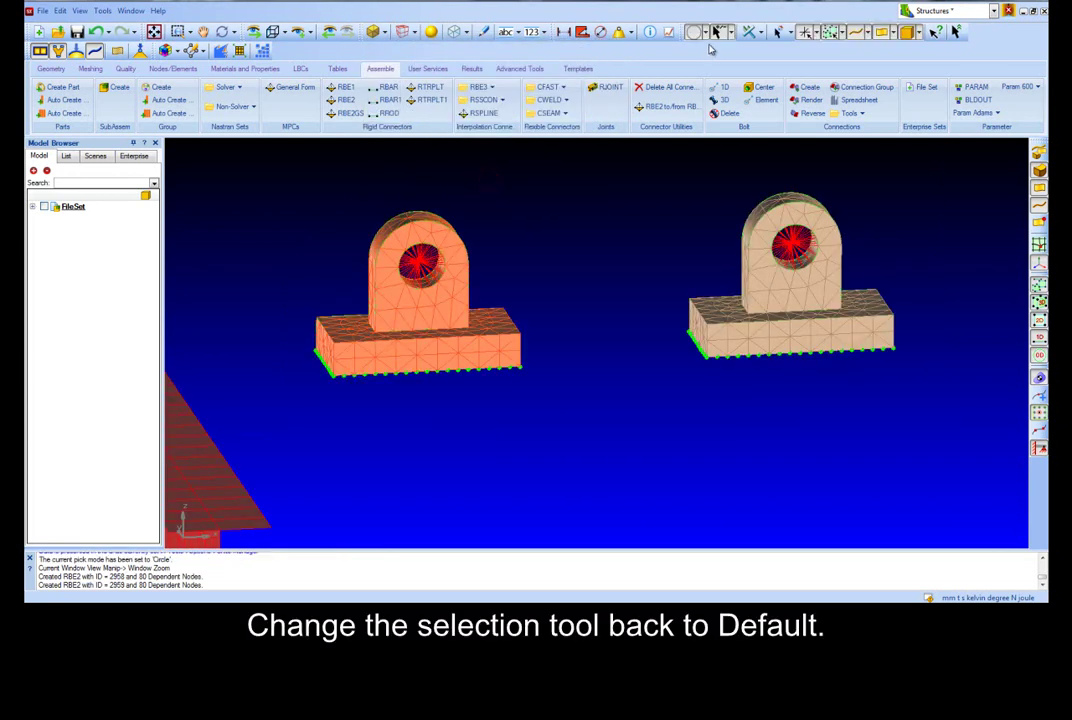
Step: Restore the default pick tool and begin an RBE2 with the node in front of the red beam as the independent node
left_click(718, 33)
left_click(708, 47)
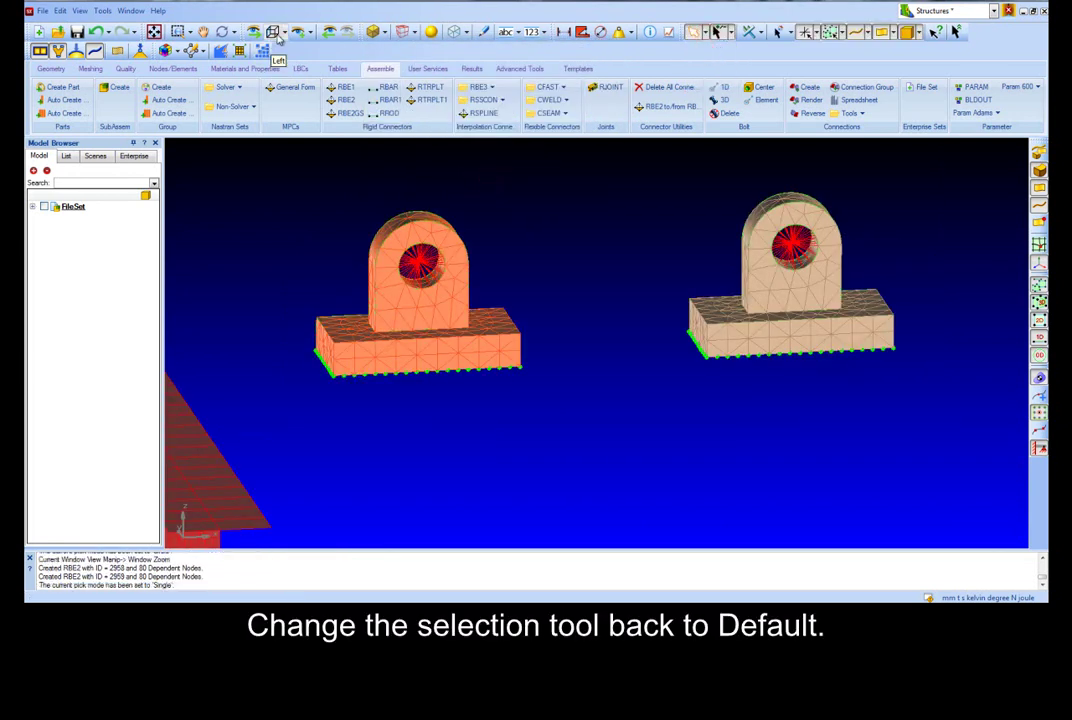
left_click(283, 32)
left_click(318, 48)
left_click(353, 107)
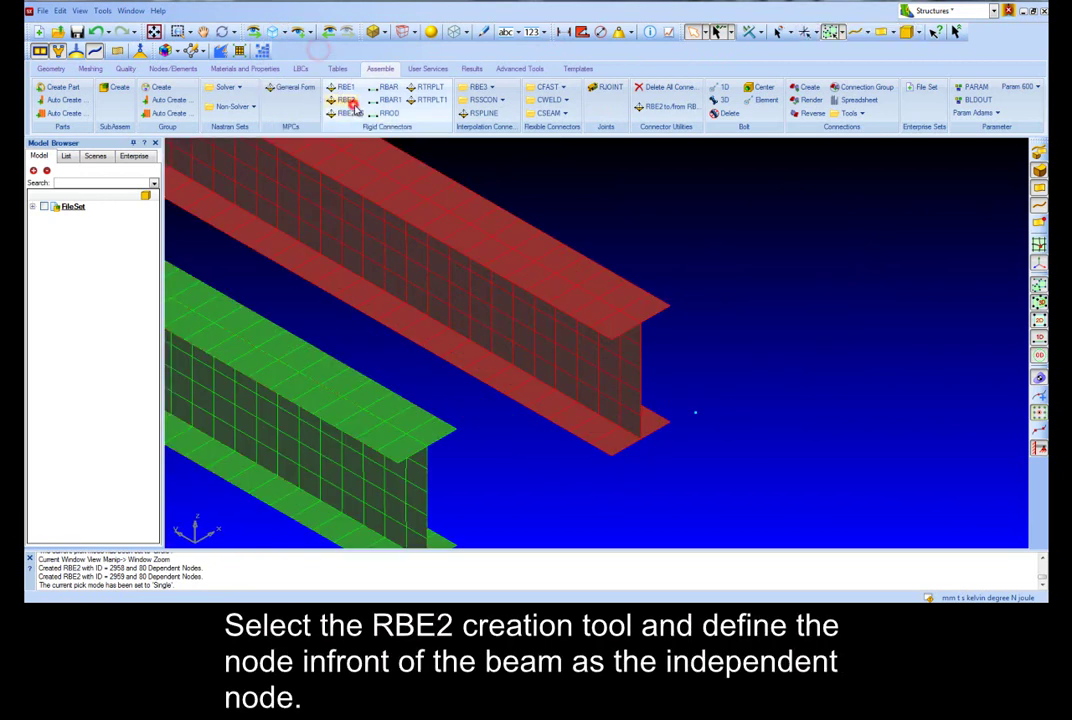
left_click(694, 416)
Step: Select the flange and web nodes on the red beam's free end edge as dependent nodes and create the RBE2
left_click(671, 308)
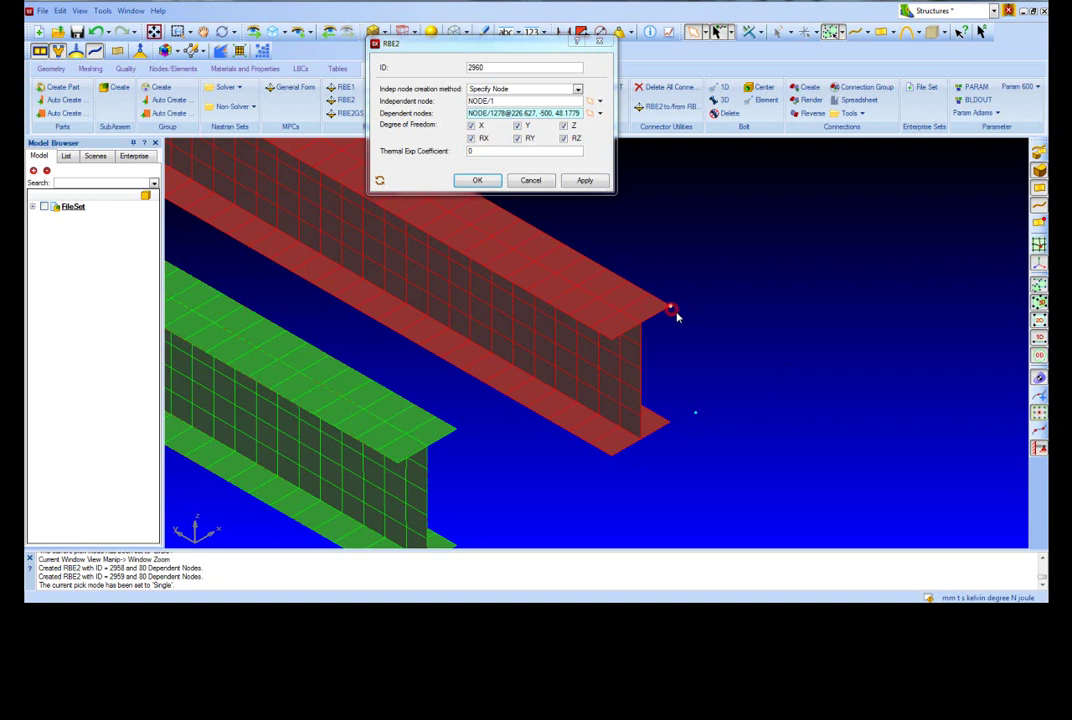
left_click(640, 323)
left_click(611, 339)
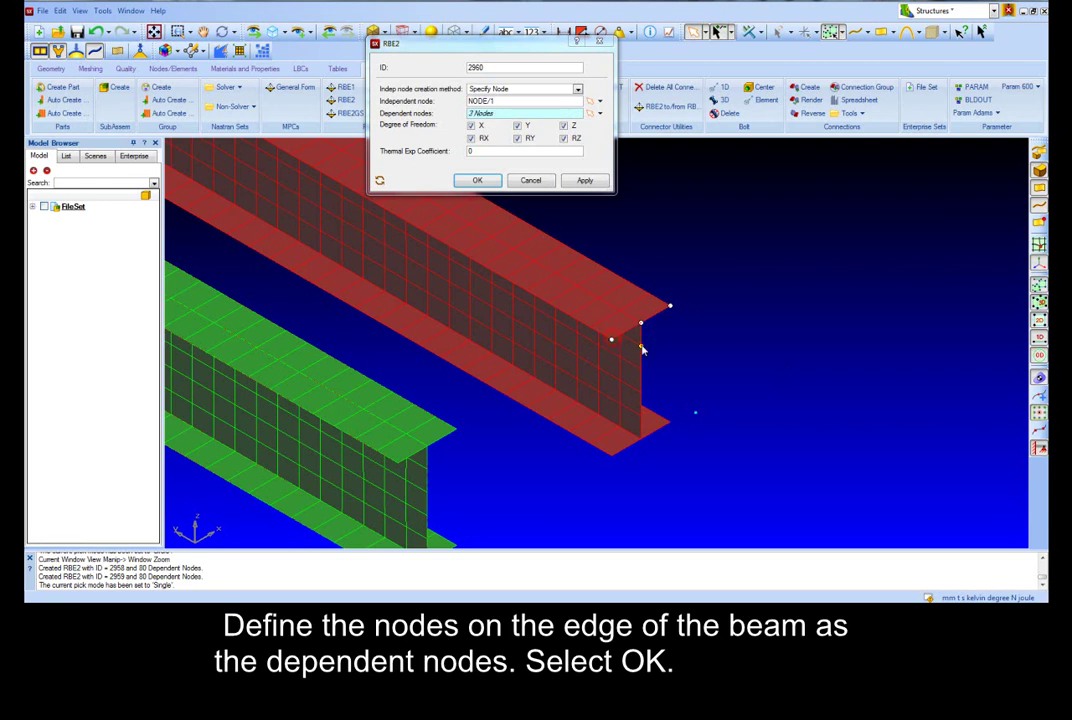
left_click(640, 346)
left_click(640, 369)
left_click(640, 392)
left_click(640, 415)
left_click(640, 438)
left_click(669, 422)
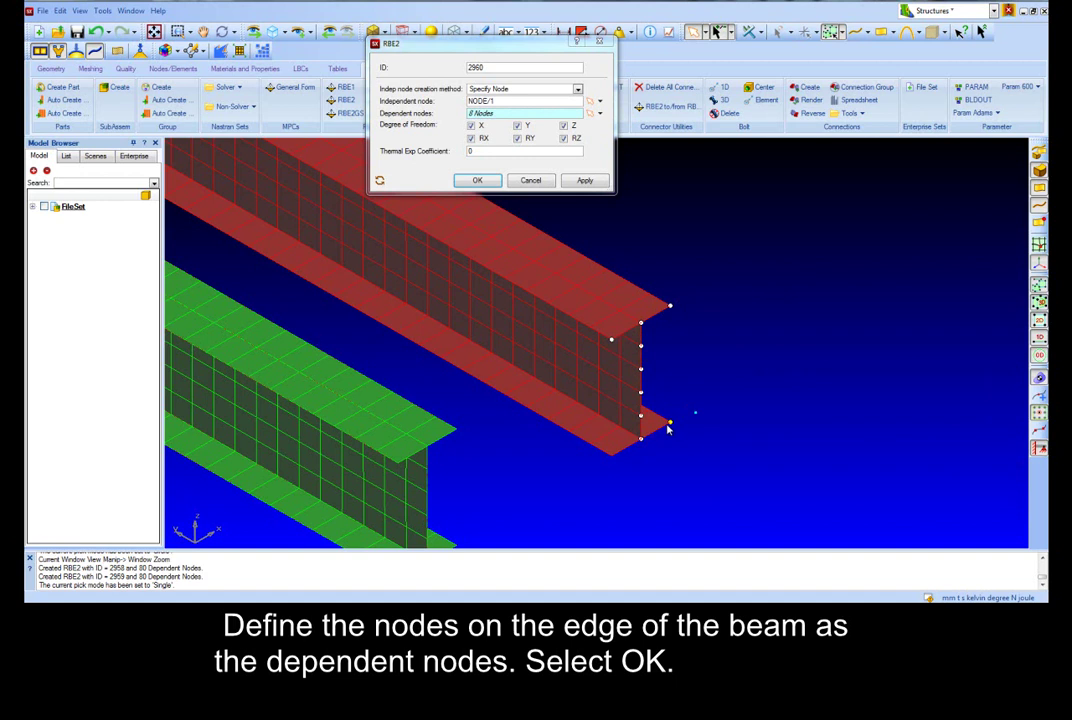
left_click(611, 457)
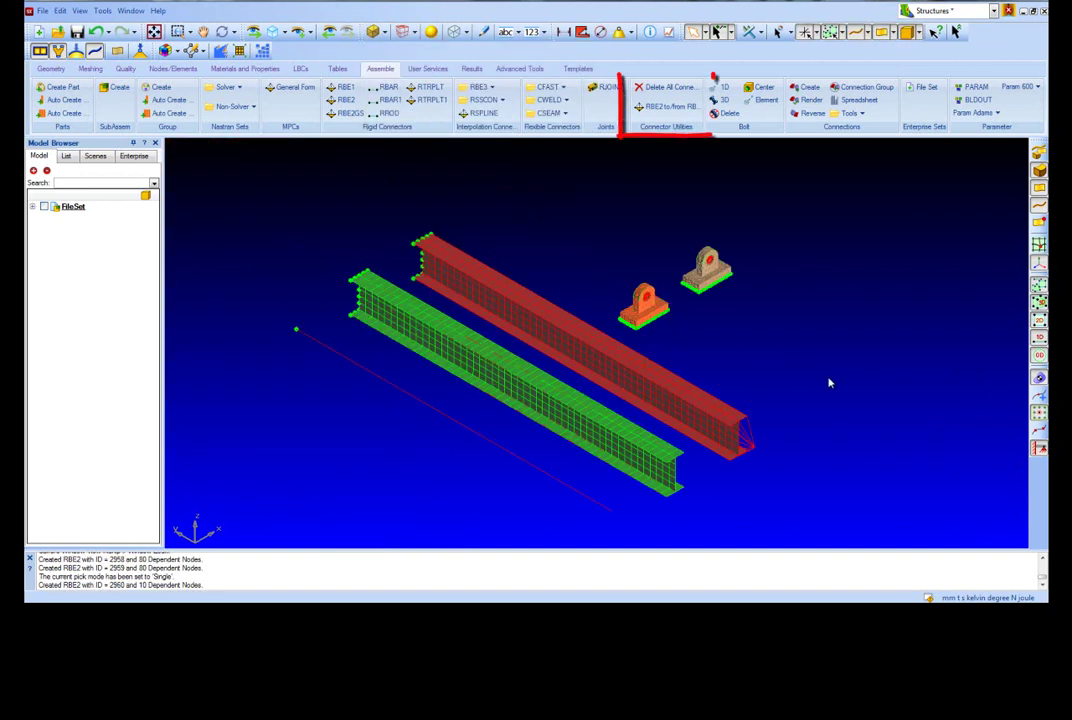
Step: Convert the tan bracket's RBE2 connector to an RBE3
left_click(665, 106)
left_click(288, 35)
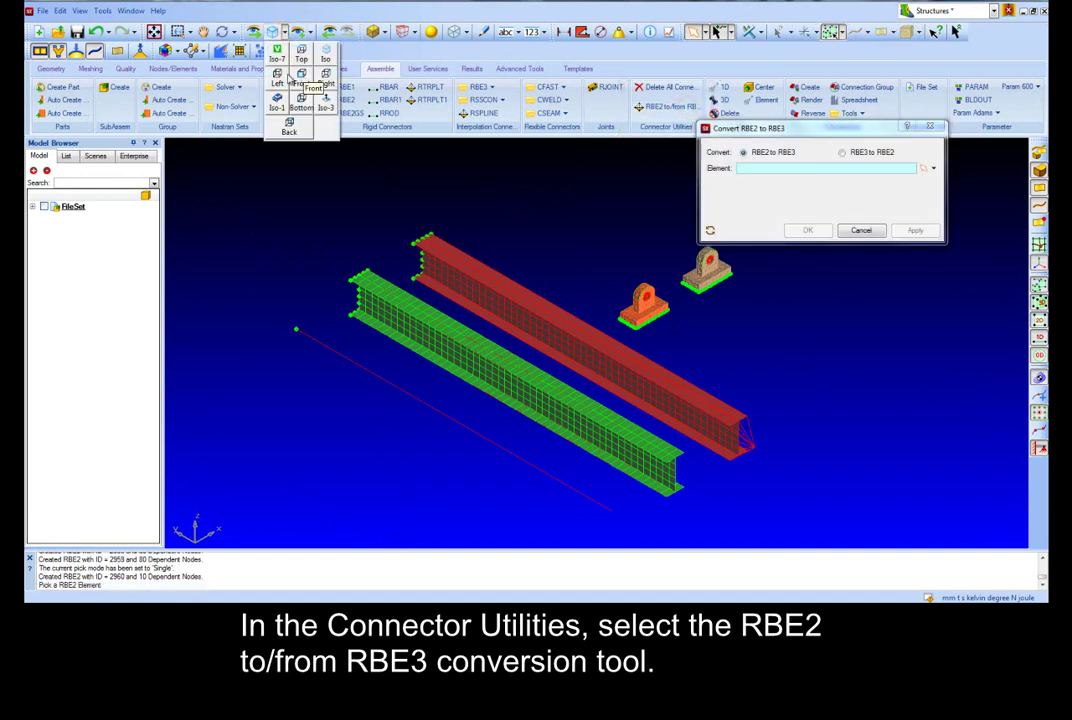
left_click(258, 70)
left_click_drag(706, 265, 1007, 390)
left_click(880, 278)
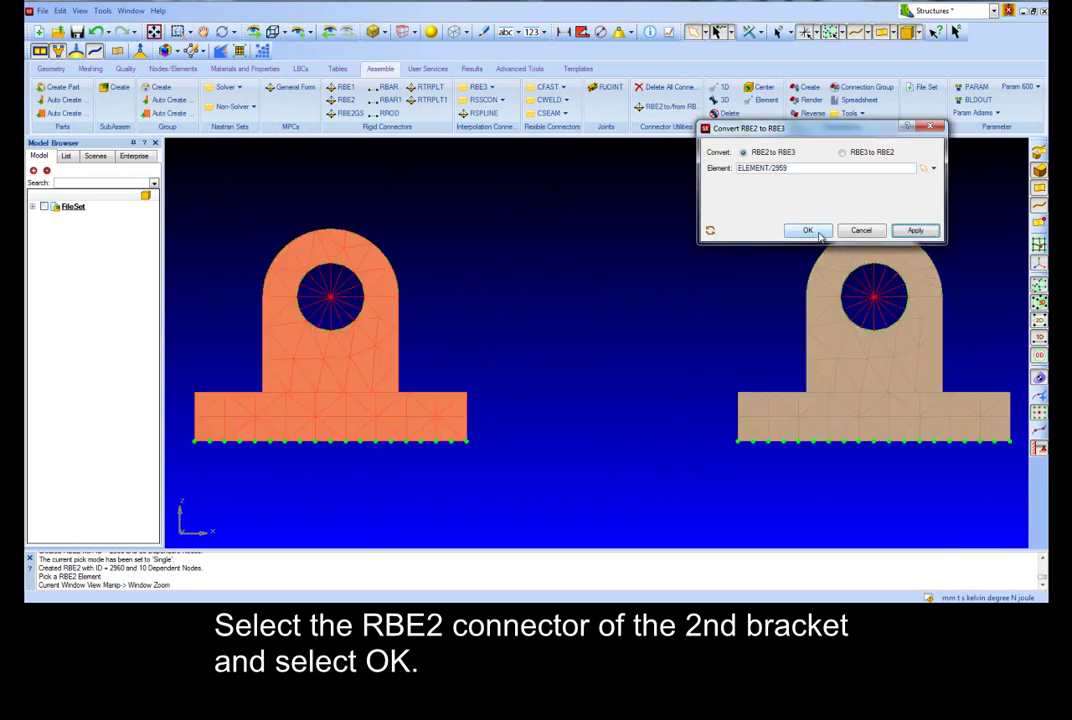
left_click(808, 230)
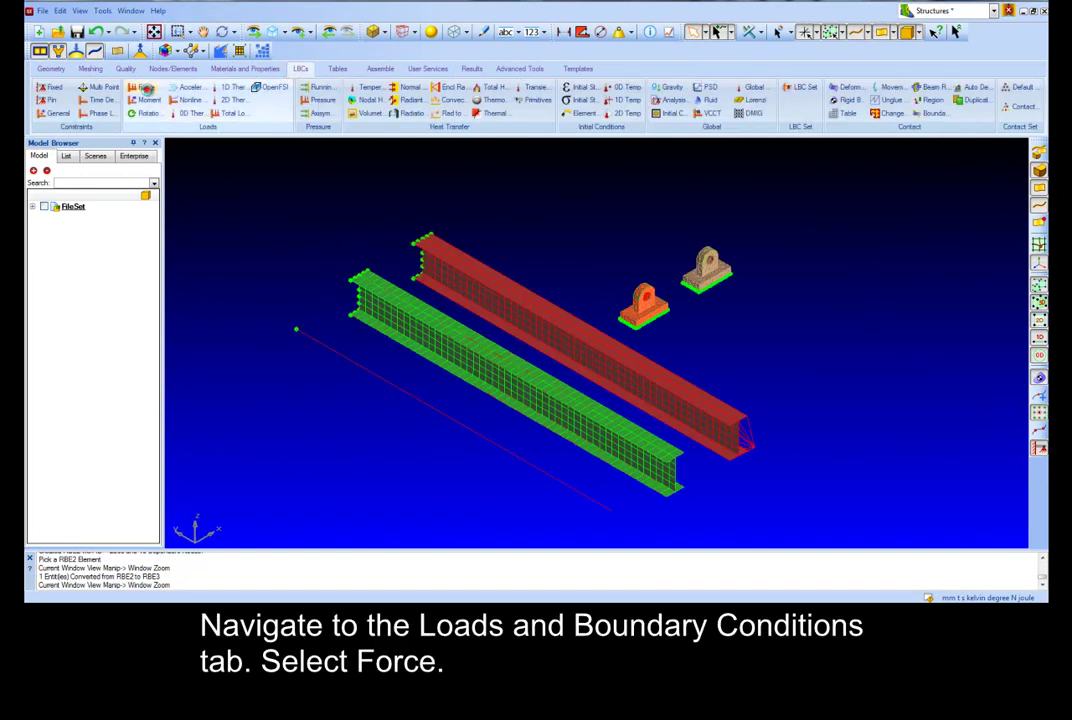
Step: Create the force Force_1D of 3000 N in the negative Z direction on the 1D beam's free end node
left_click(146, 87)
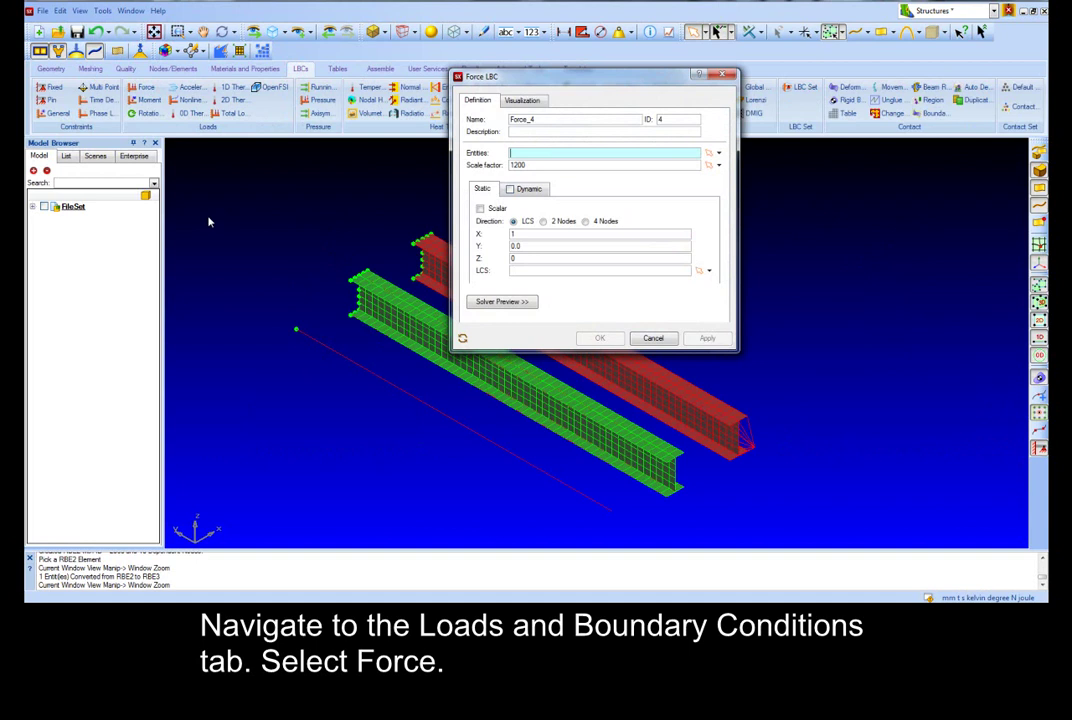
key("BackSpace")
type("1D")
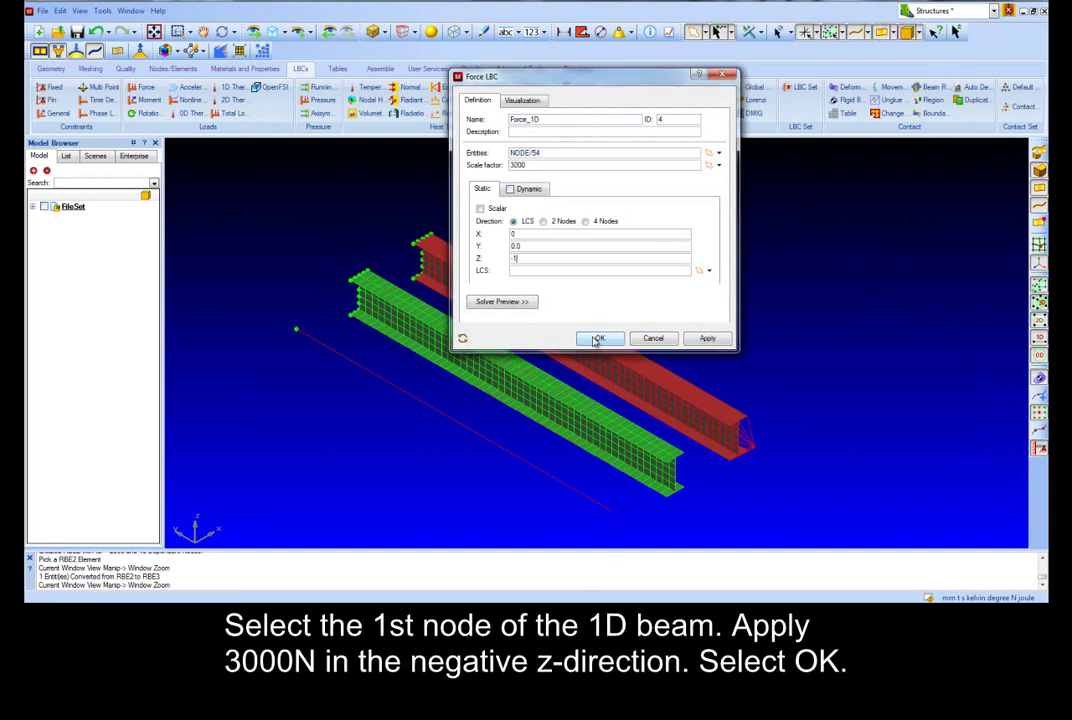
left_click(597, 339)
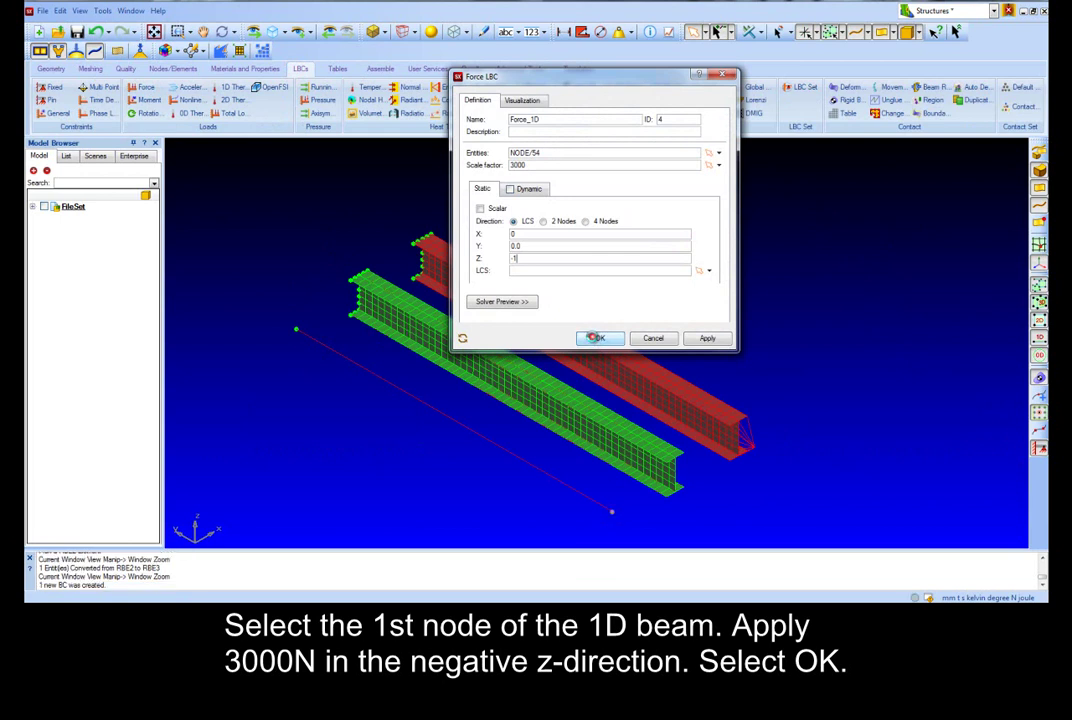
Step: Create the total load TotalLoad_2D of 3000 N in negative Z on the green beam's free end curves
left_click(233, 113)
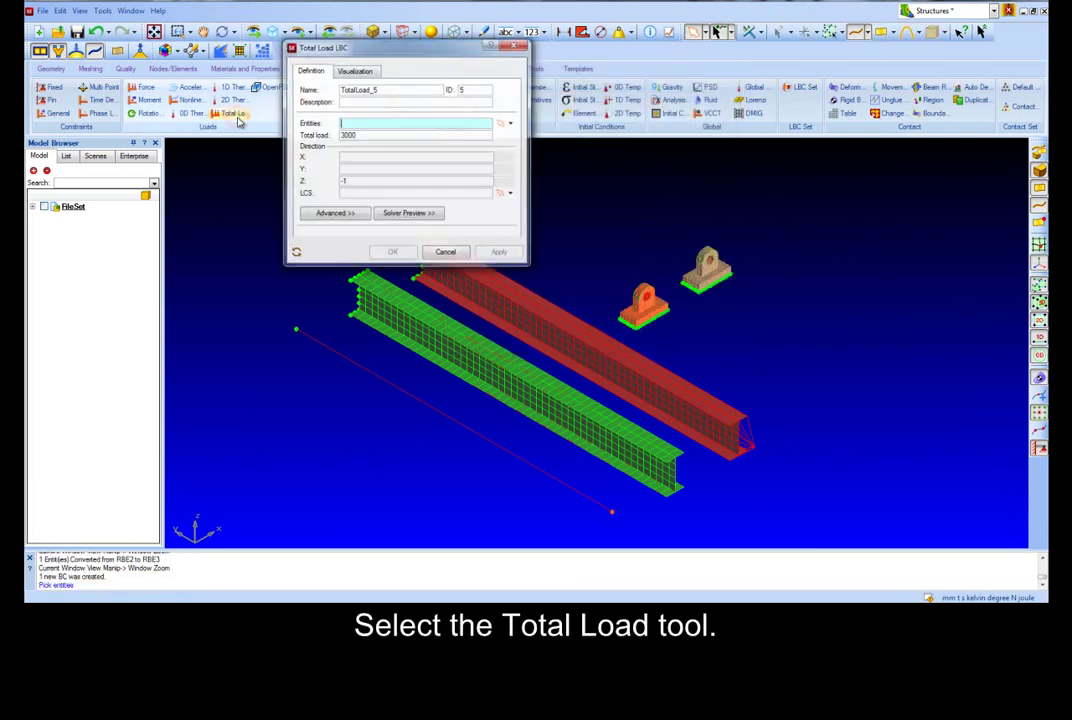
left_click(380, 89)
key("BackSpace")
type("2D")
left_click(680, 460)
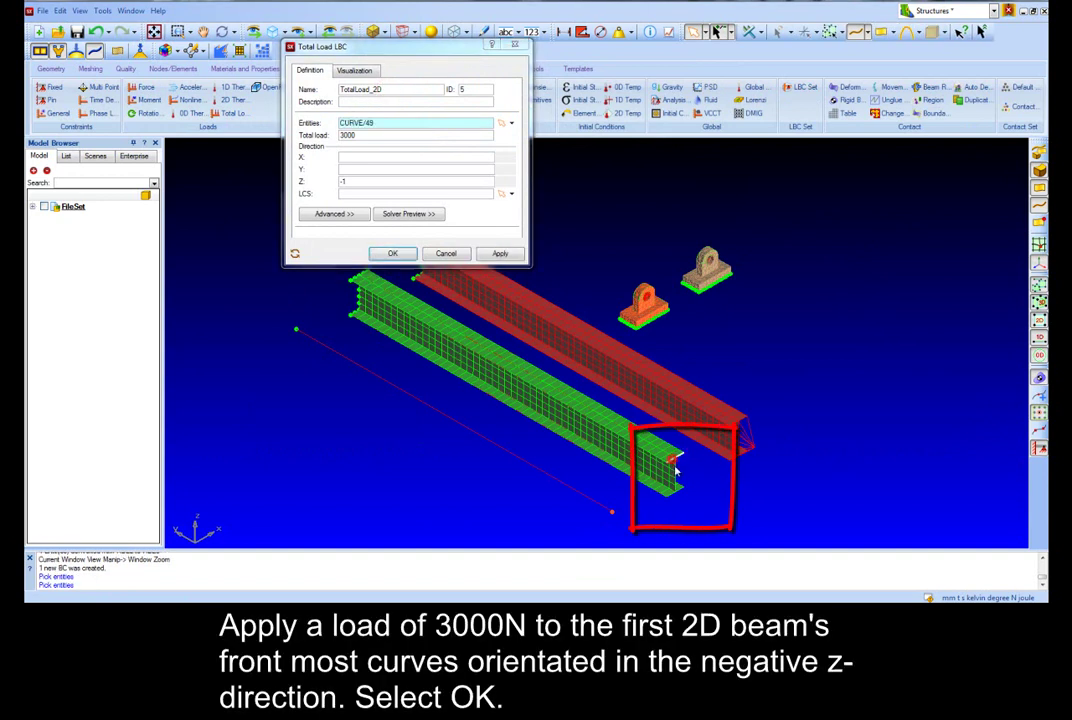
left_click(678, 477)
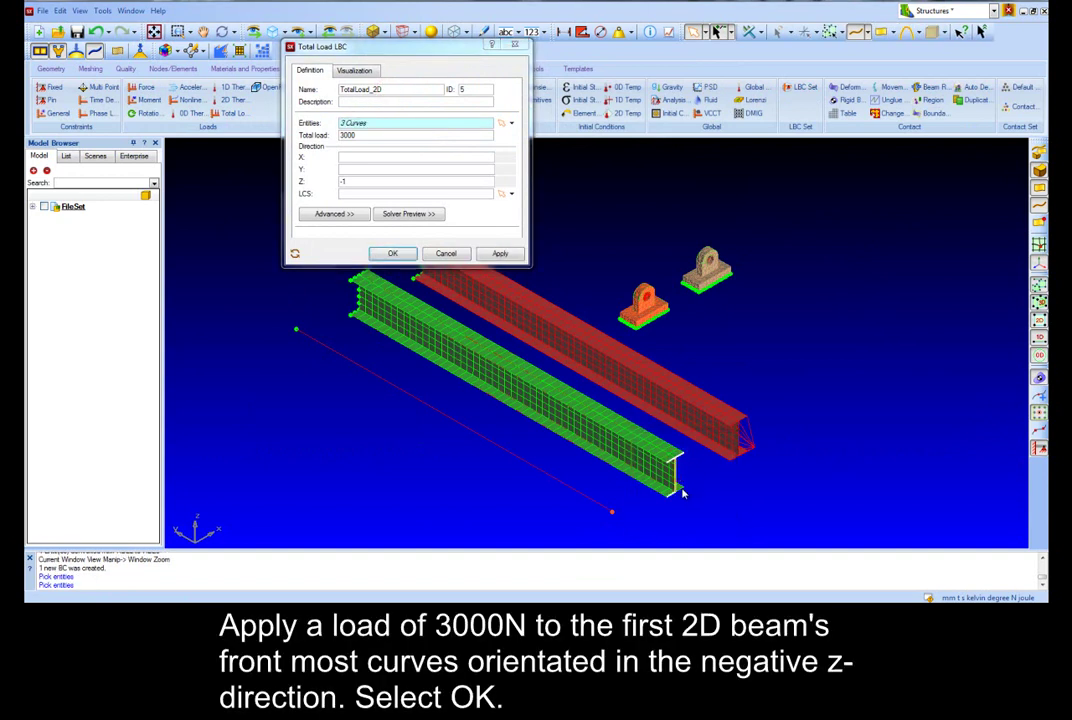
left_click(392, 253)
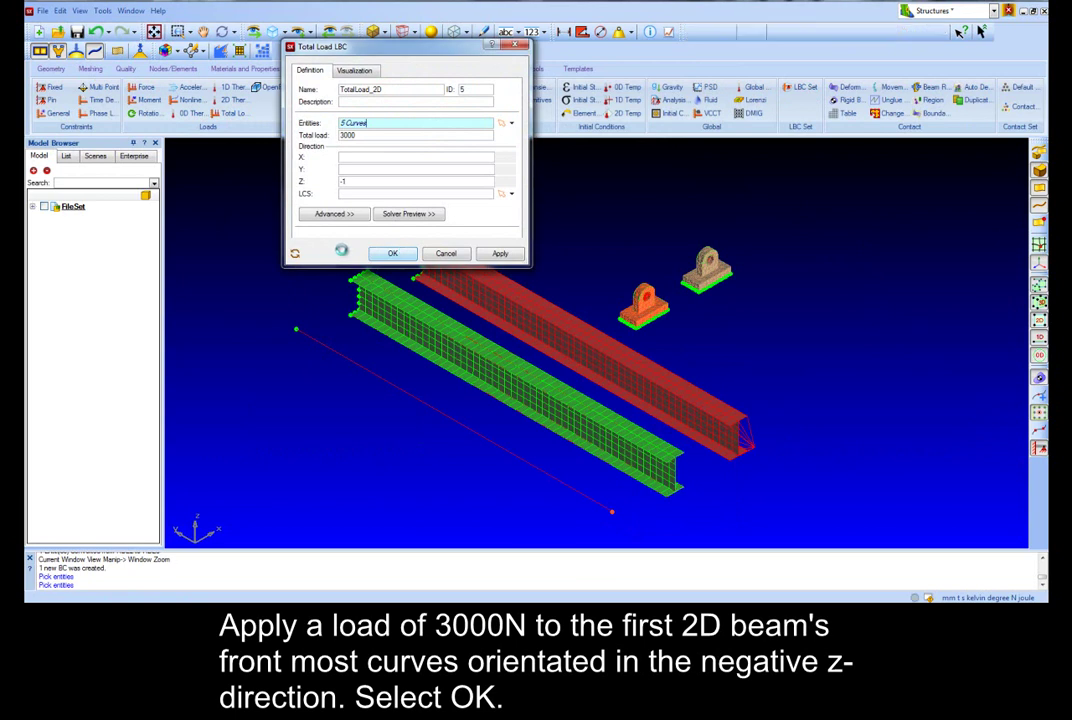
Step: Create the force Force_2D_RBE2 of 3000 N in negative Z on the independent node of the red beam's RBE2
left_click(140, 90)
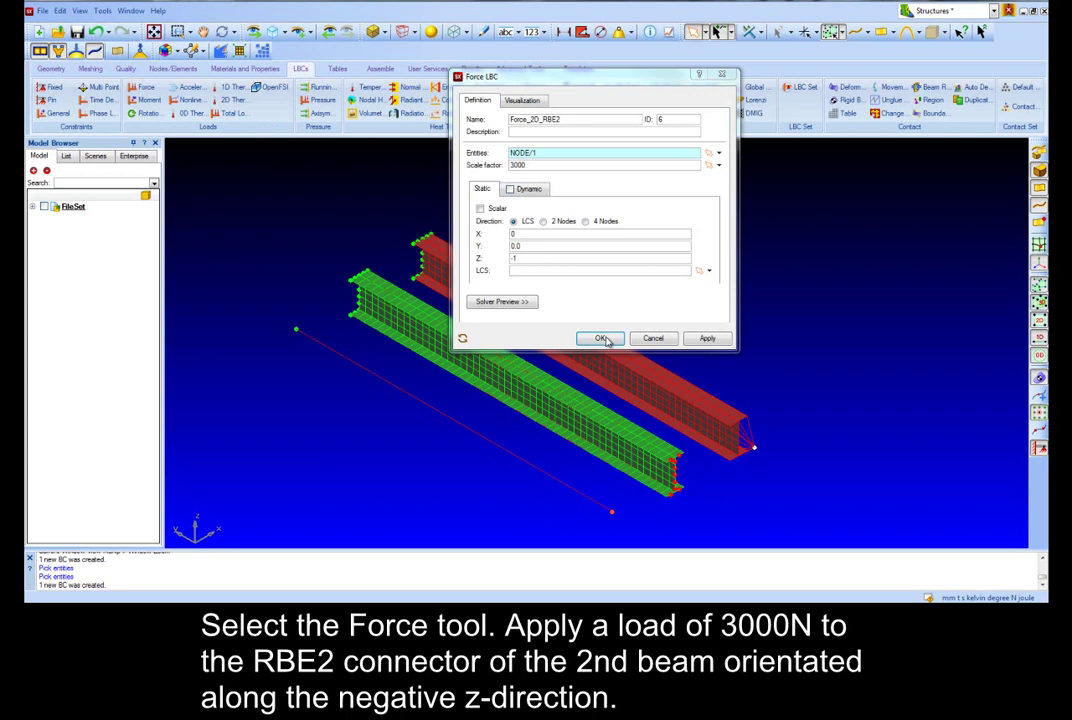
left_click(603, 339)
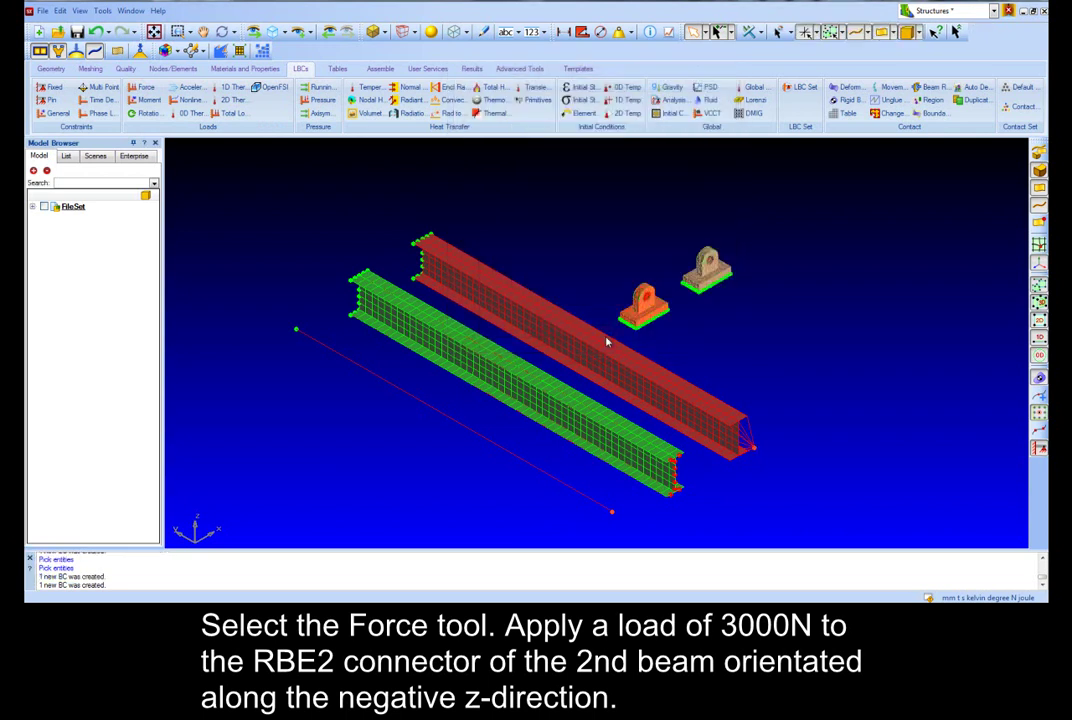
Step: Apply 1200 N forces in X named Force_3D_RBE2 and Force_3D_RBE3 to the orange and tan brackets' hole centre nodes respectively
left_click(140, 87)
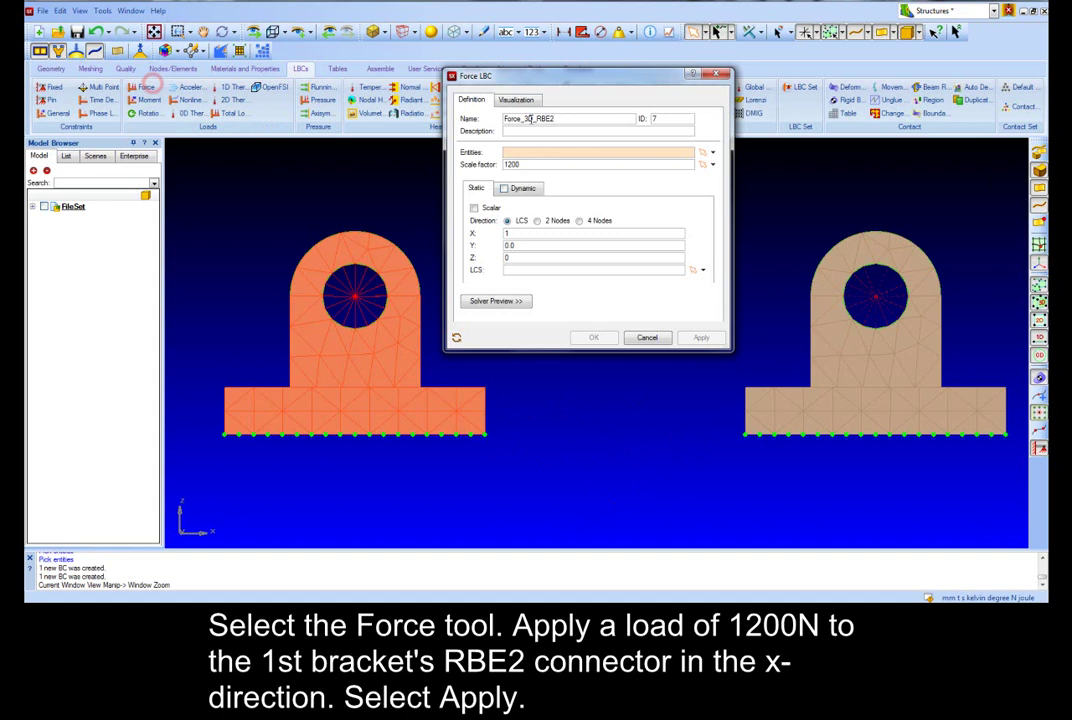
left_click(555, 154)
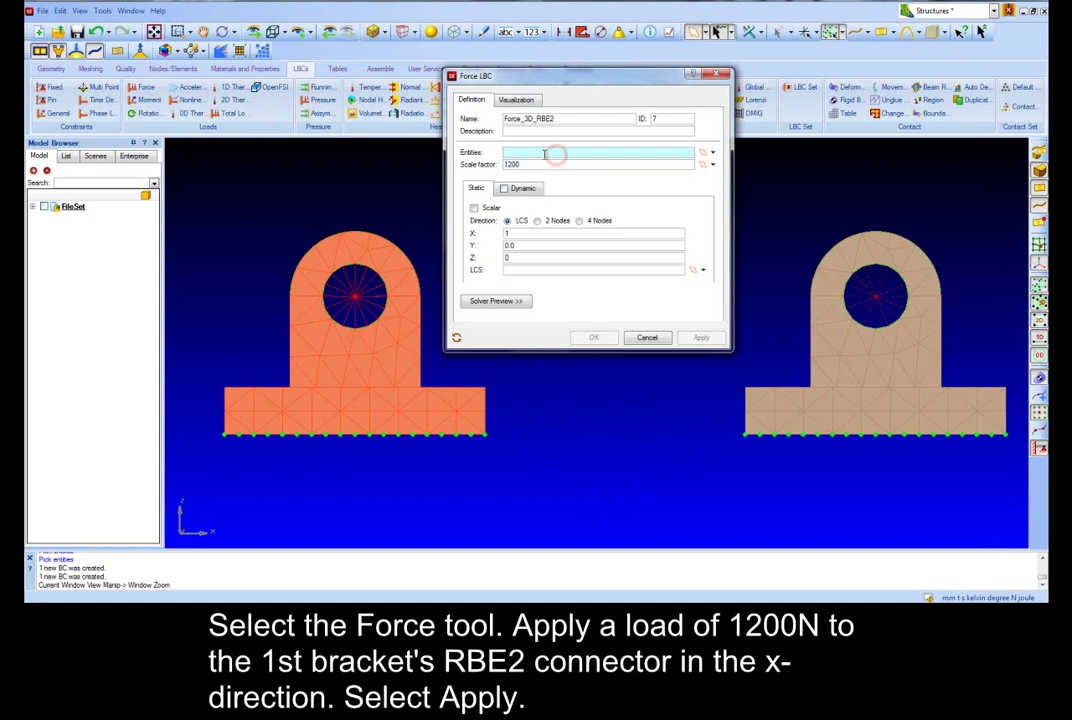
left_click(357, 299)
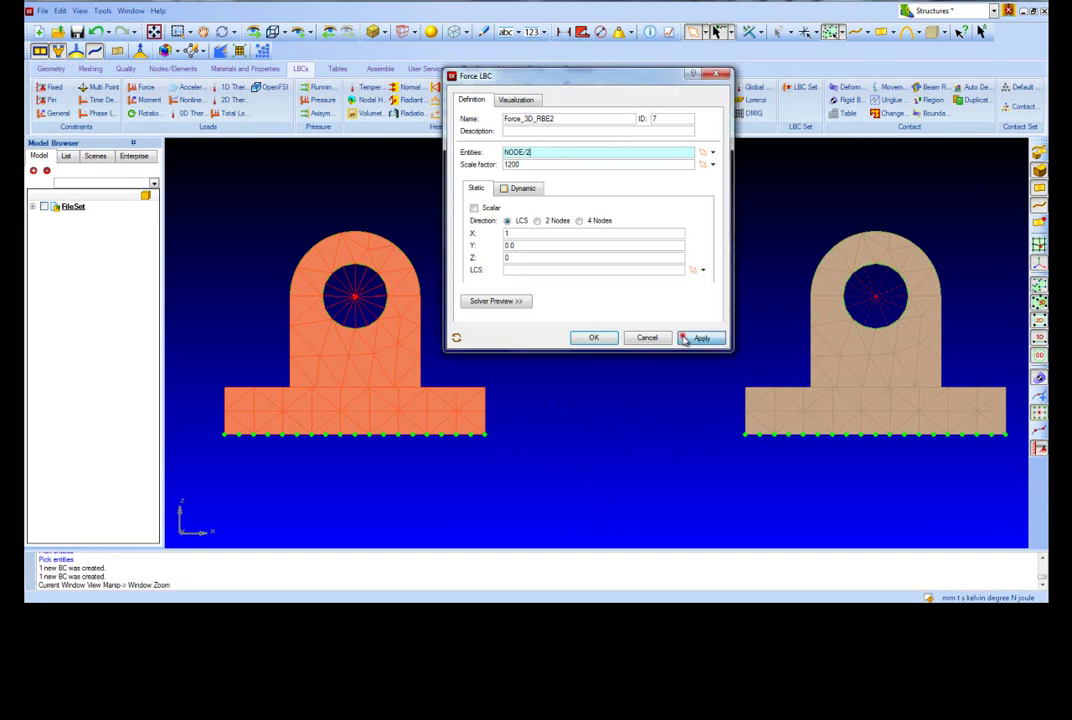
left_click(686, 338)
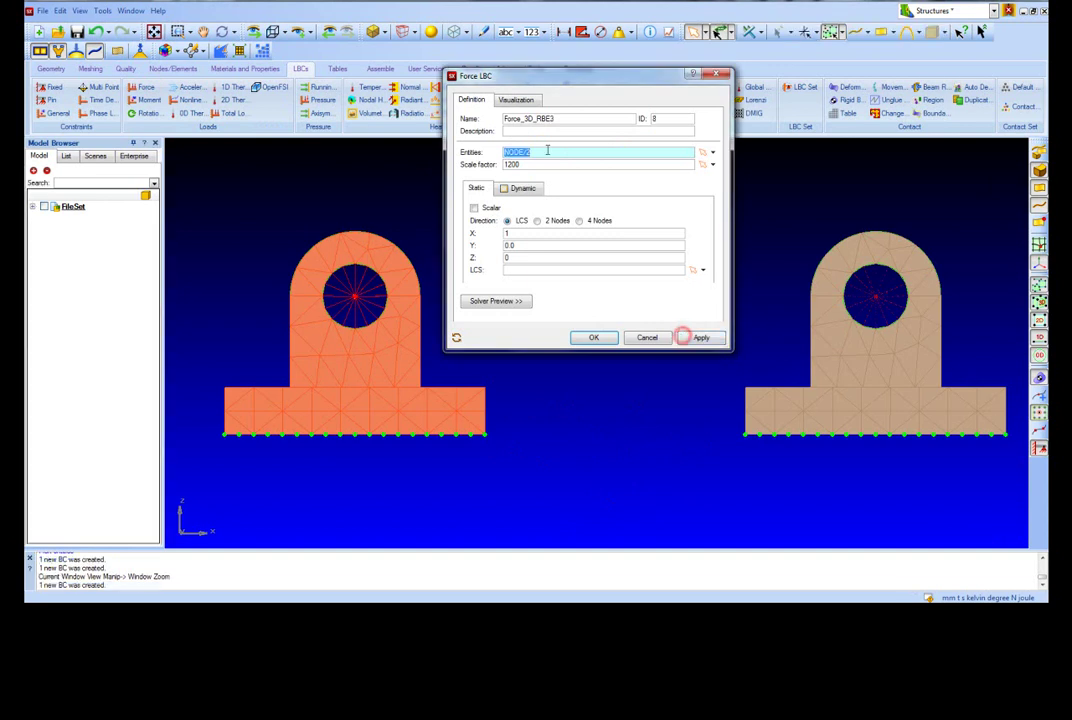
left_click(877, 299)
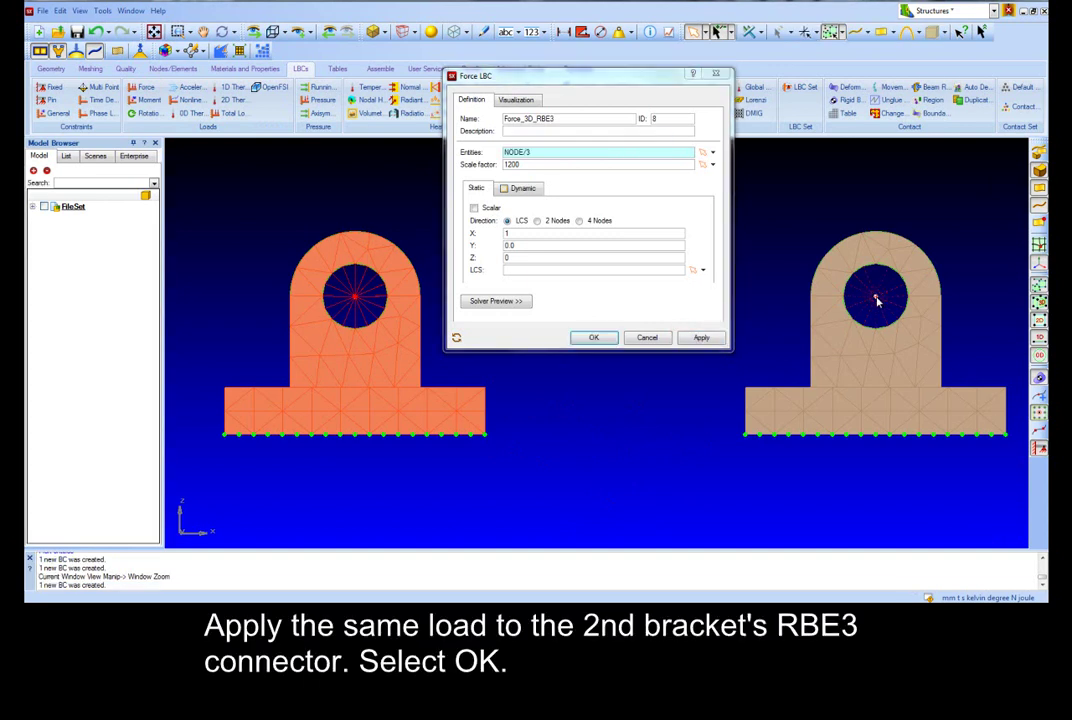
left_click(594, 338)
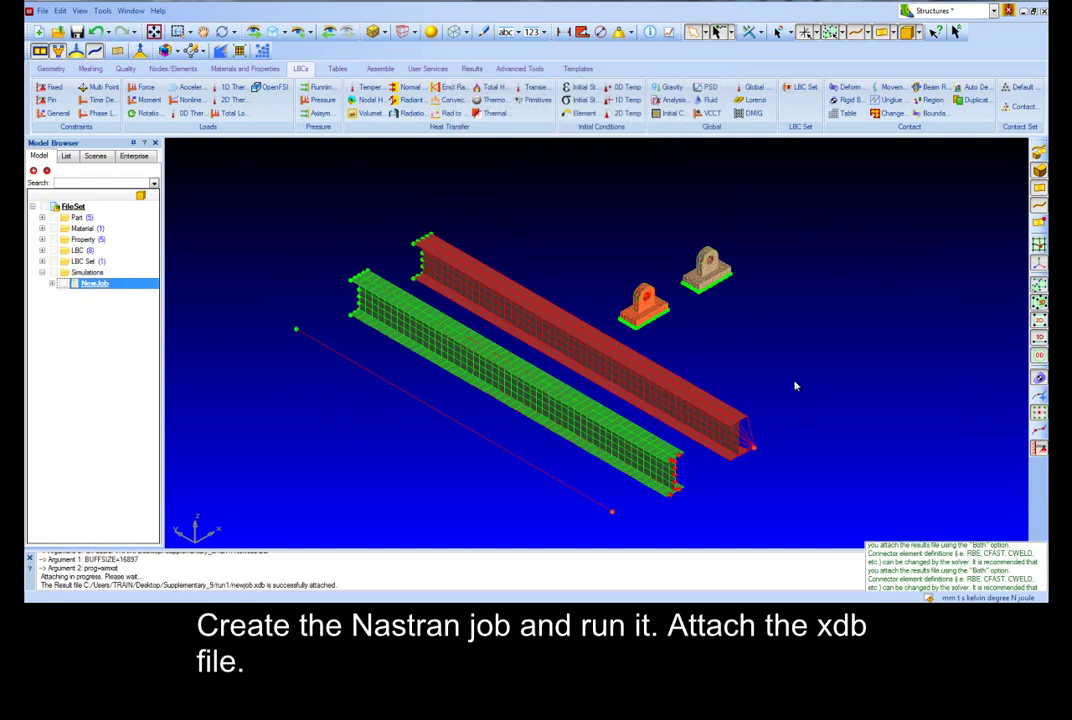
Step: Plot the static subcase's translational displacement as a deformation and examine the beams from the side and at an angle
left_click(471, 68)
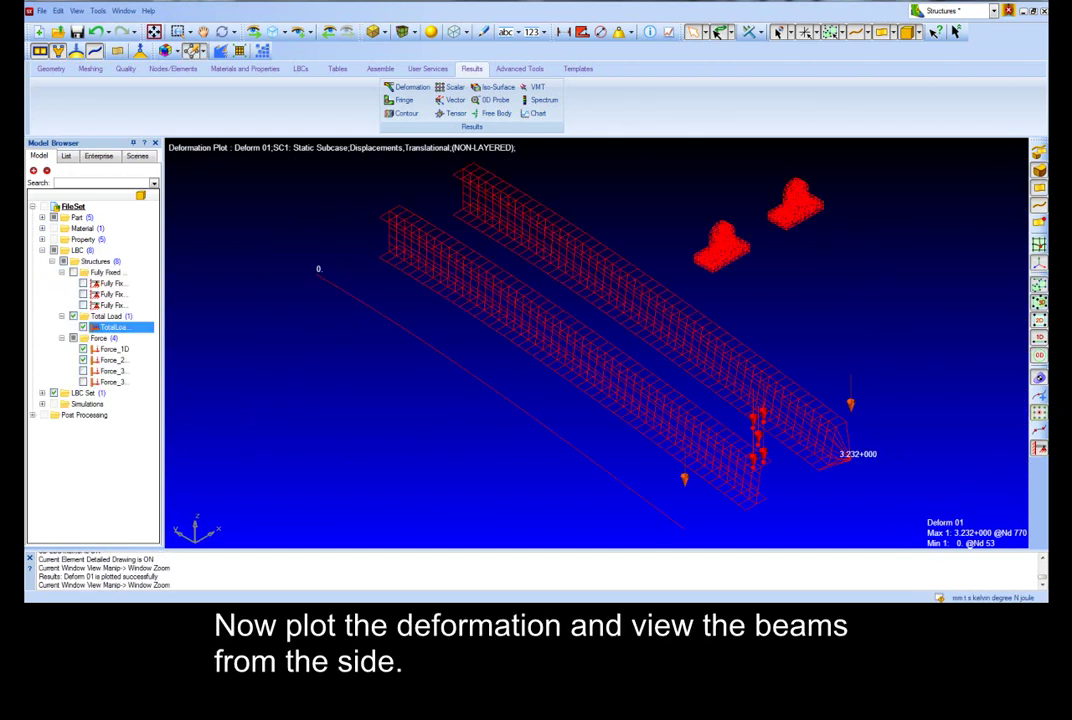
left_click(246, 30)
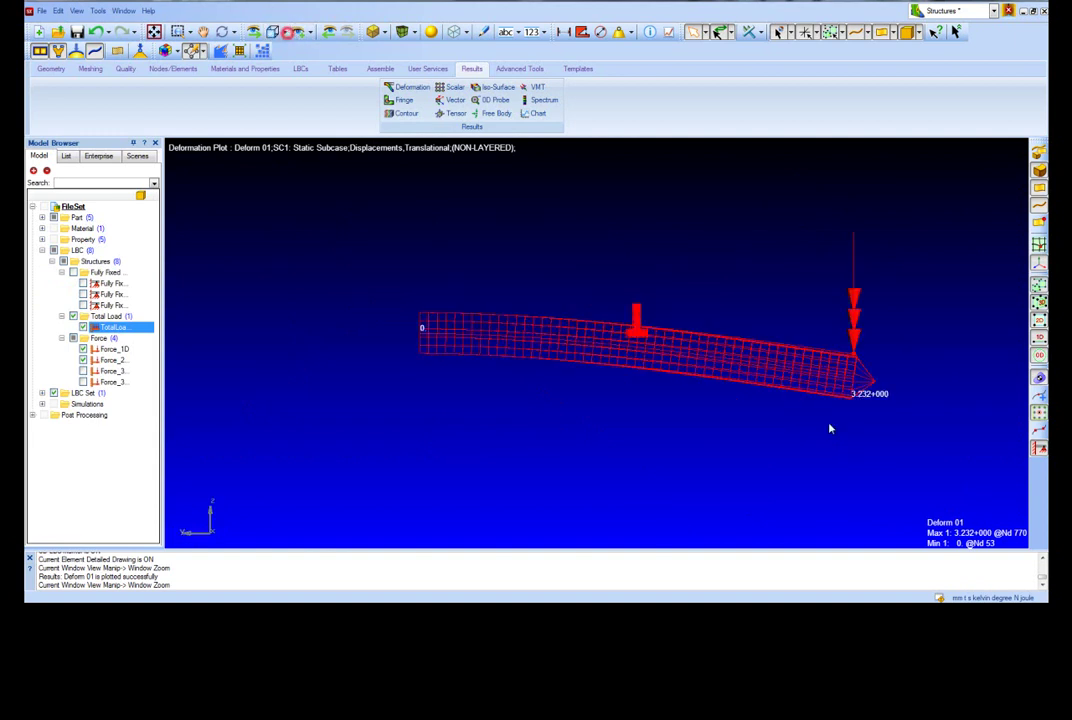
middle_click_drag(833, 490, 785, 425)
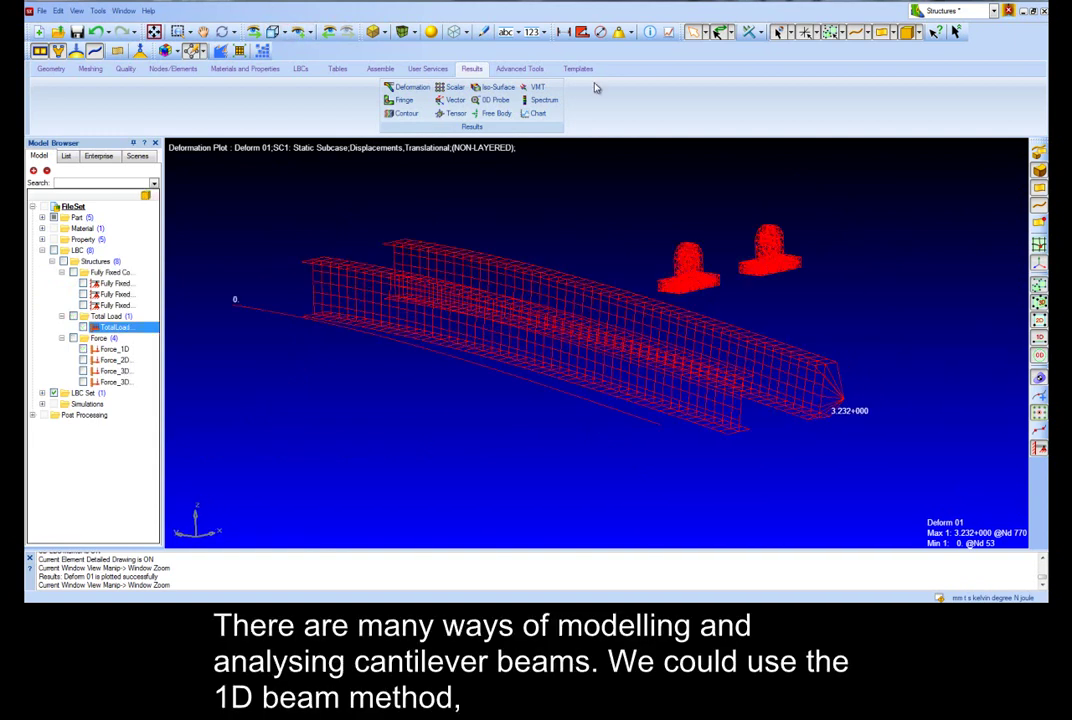